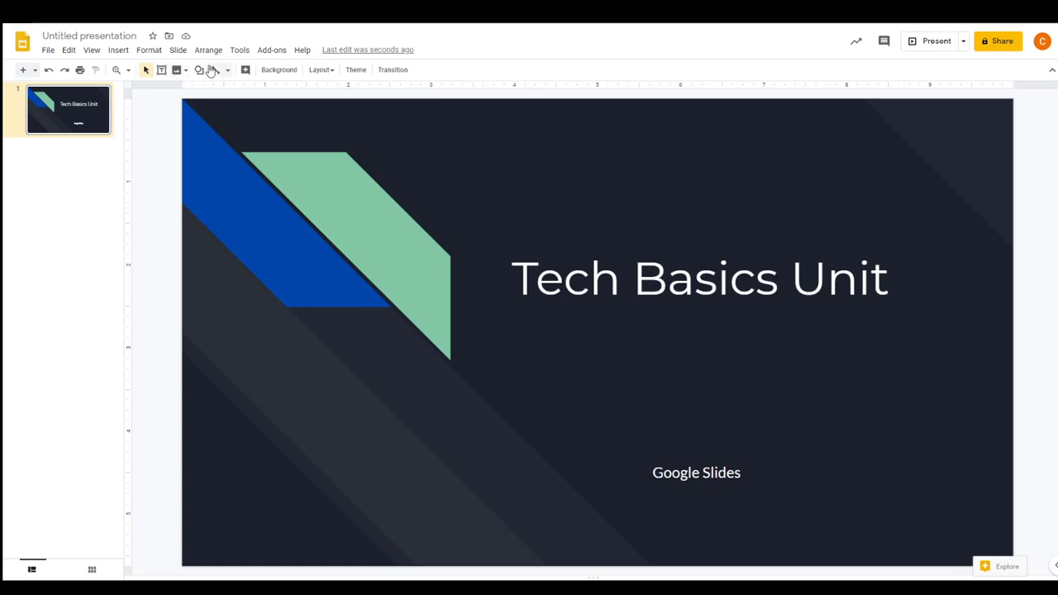
{"action": "left_click", "coordinate": [48, 49]}
{"action": "mouse_move", "coordinate": [102, 161]}
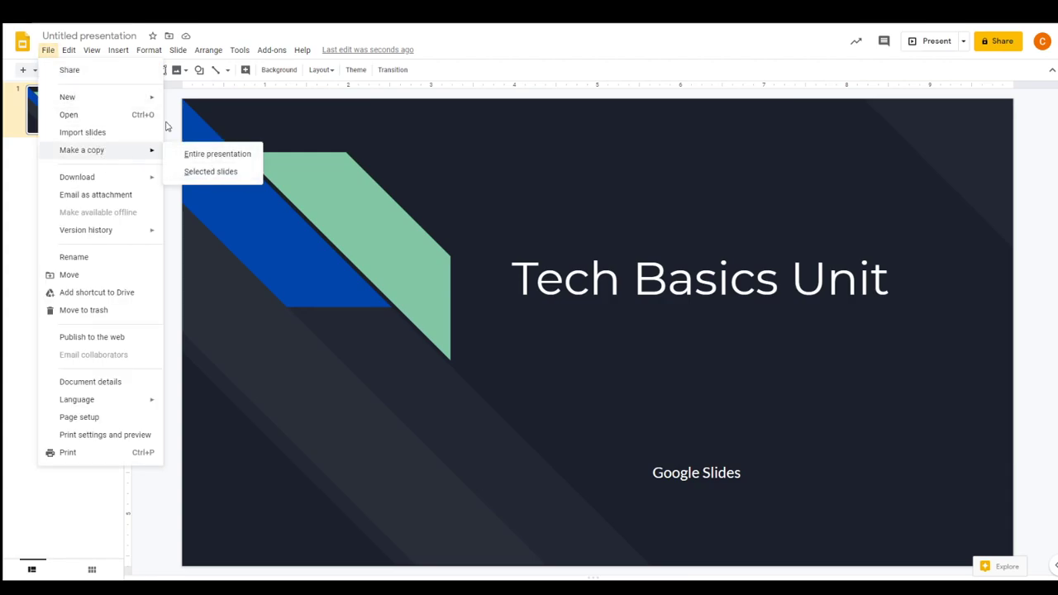
{"action": "left_click", "coordinate": [174, 114]}
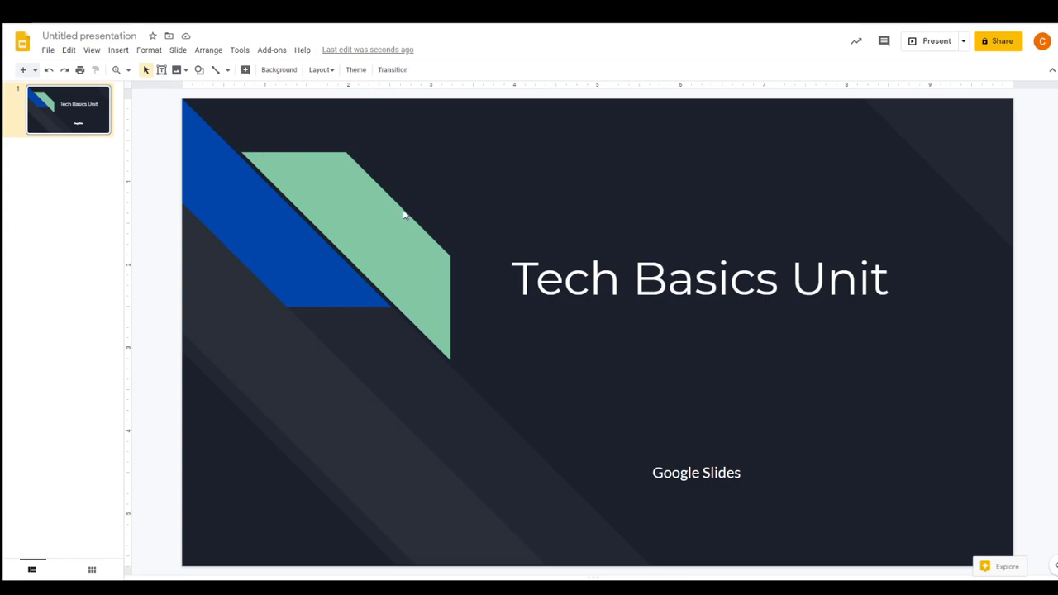
{"action": "left_click", "coordinate": [603, 283]}
{"action": "left_click", "coordinate": [745, 472]}
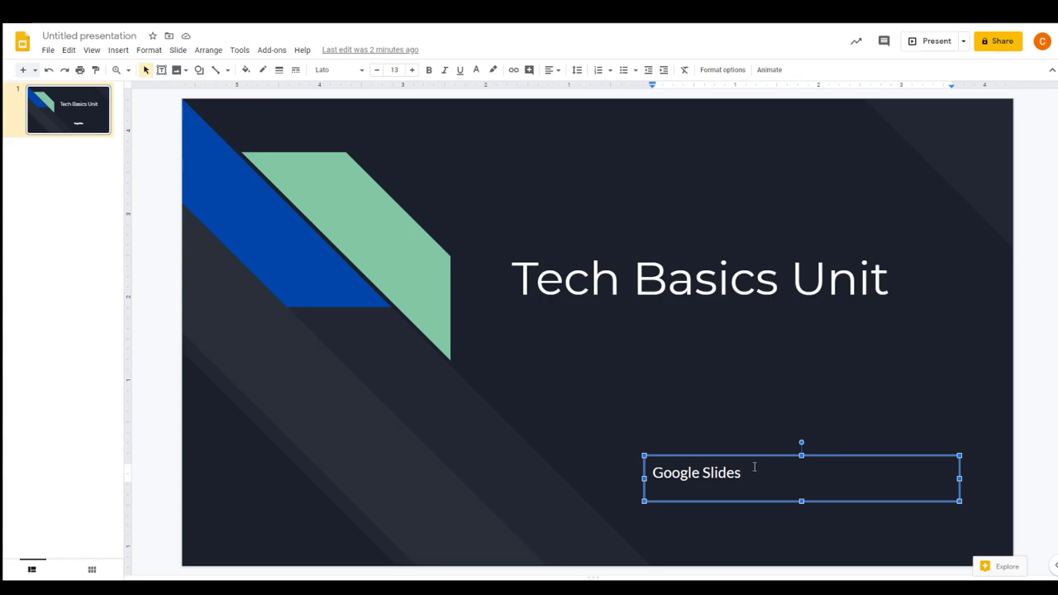
Add a second slide after the first and title it 'Google Slides'
{"action": "left_click", "coordinate": [74, 151]}
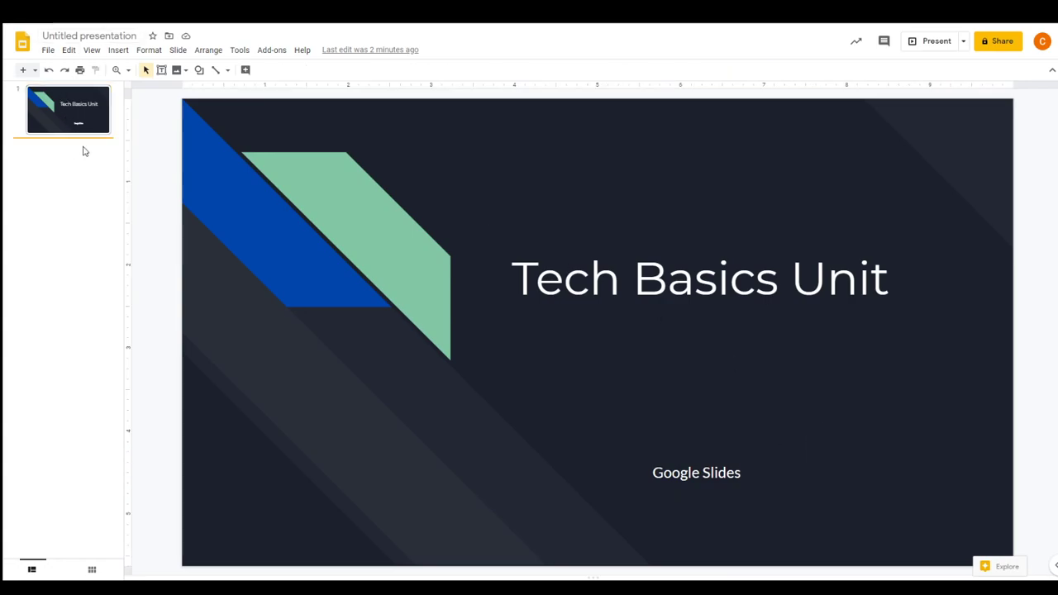
{"action": "key", "text": "Return"}
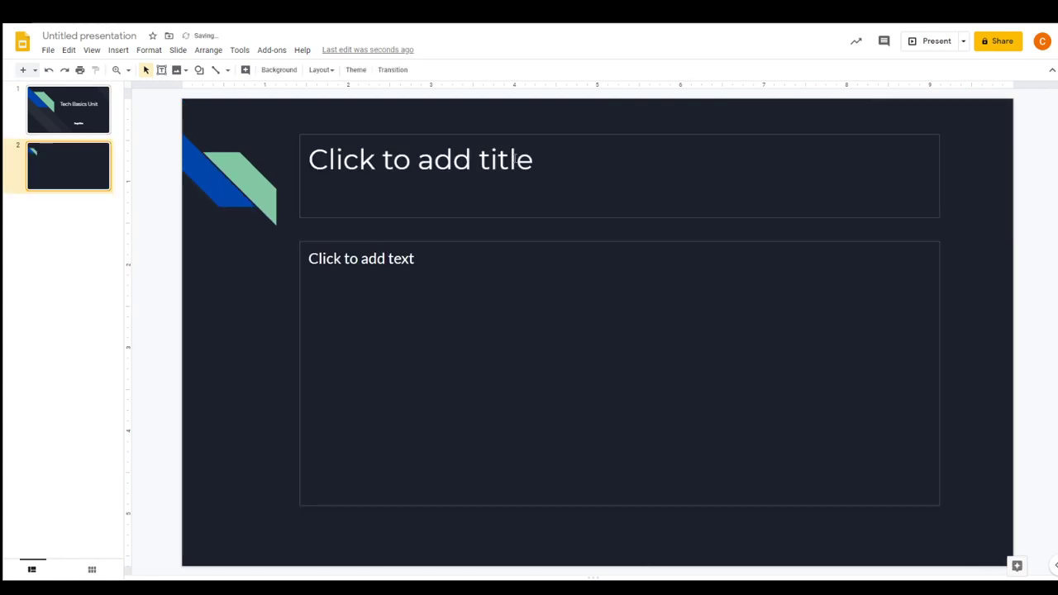
{"action": "left_click", "coordinate": [514, 159]}
{"action": "type", "text": "S"}
{"action": "key", "text": "BackSpace"}
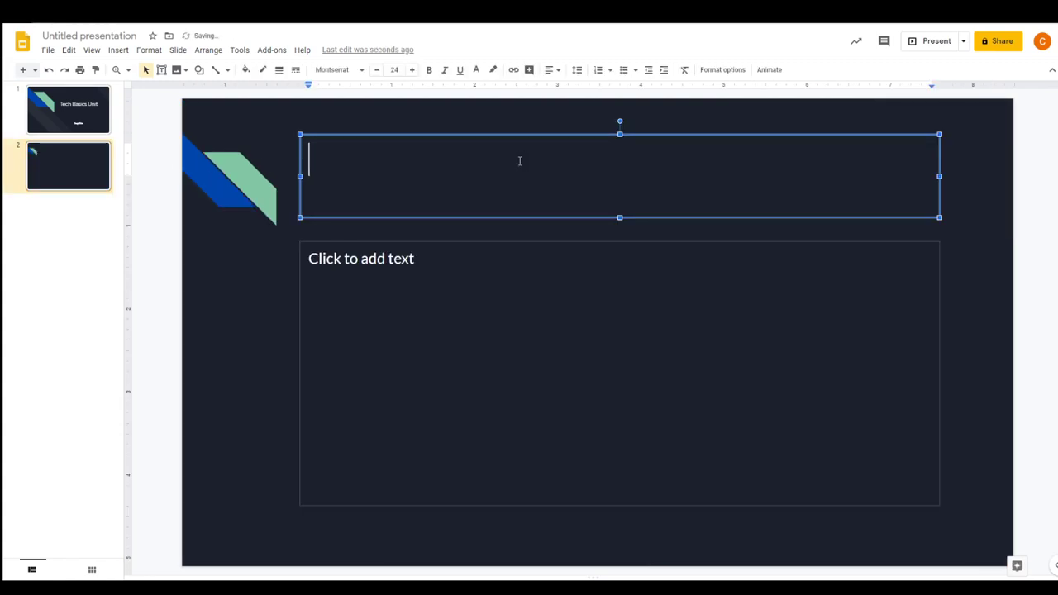
{"action": "type", "text": "Google S"}
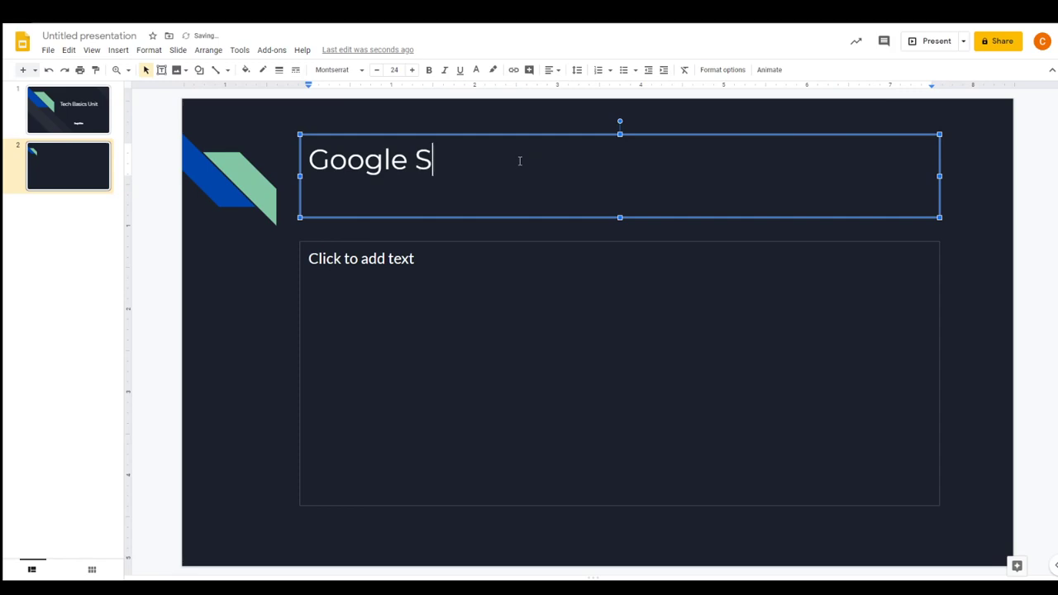
{"action": "type", "text": "lides"}
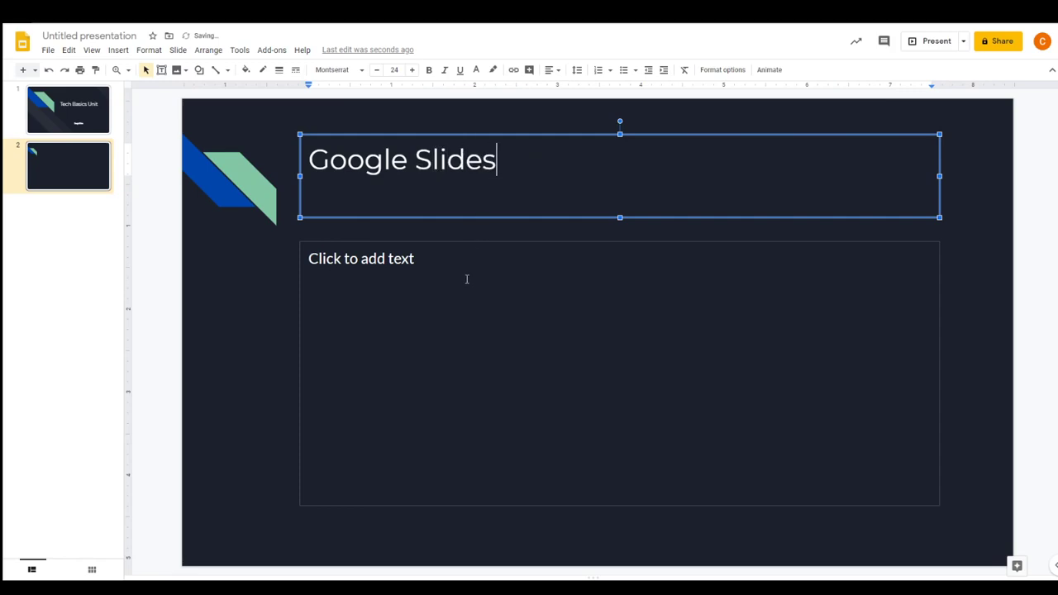
Fill the body with 'Google slides is an online presentation tool.'
{"action": "left_click", "coordinate": [466, 279]}
{"action": "type", "text": "Goo"}
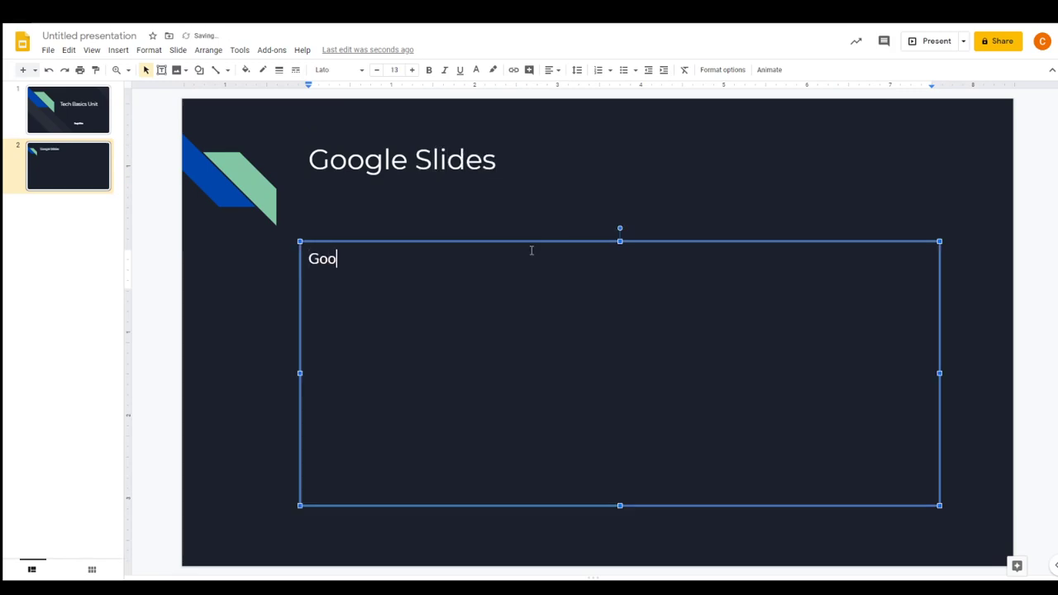
{"action": "type", "text": "gle slides in a"}
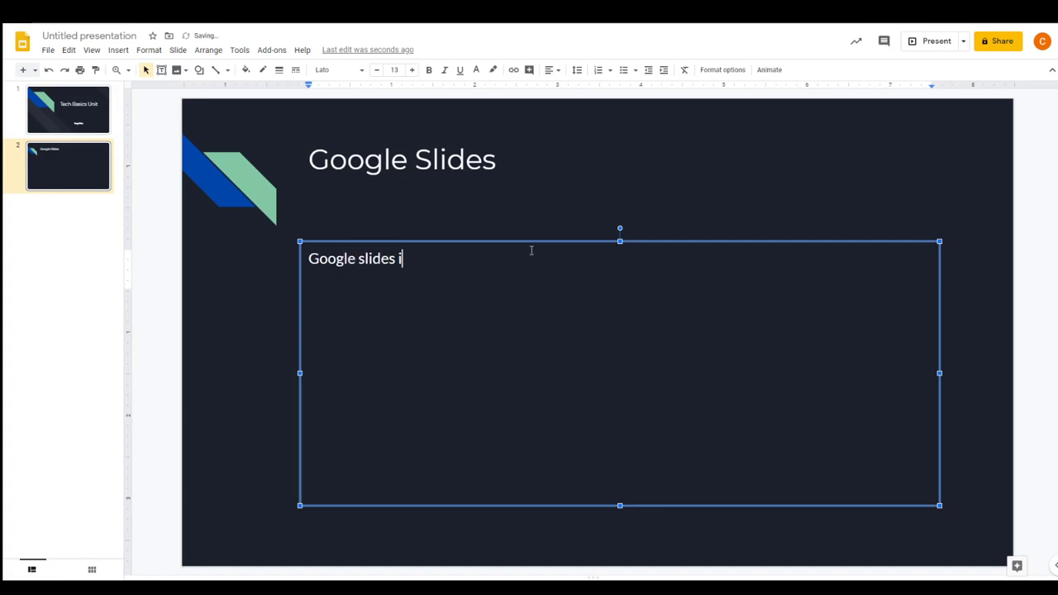
{"action": "key", "text": "BackSpace"}
{"action": "key", "text": "BackSpace"}
{"action": "key", "text": "BackSpace"}
{"action": "type", "text": "s an online presentatio"}
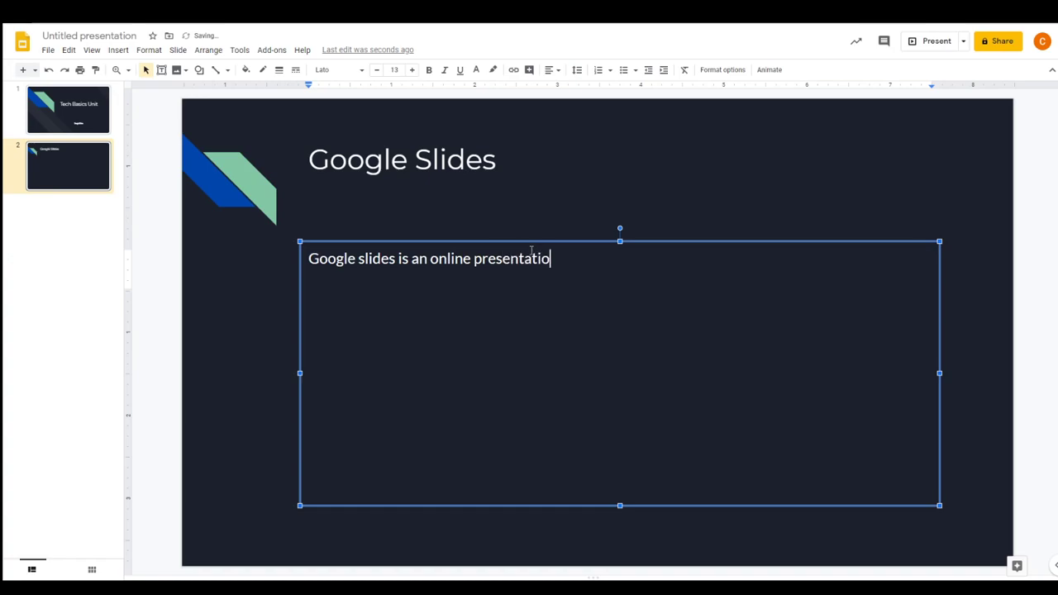
{"action": "type", "text": "n tool."}
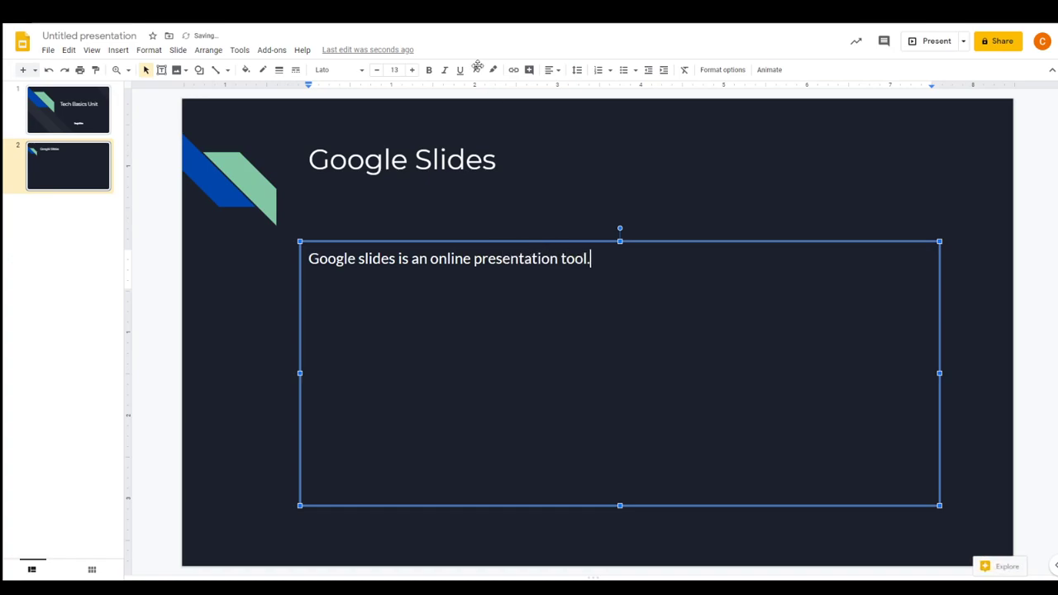
{"action": "left_click", "coordinate": [1034, 146]}
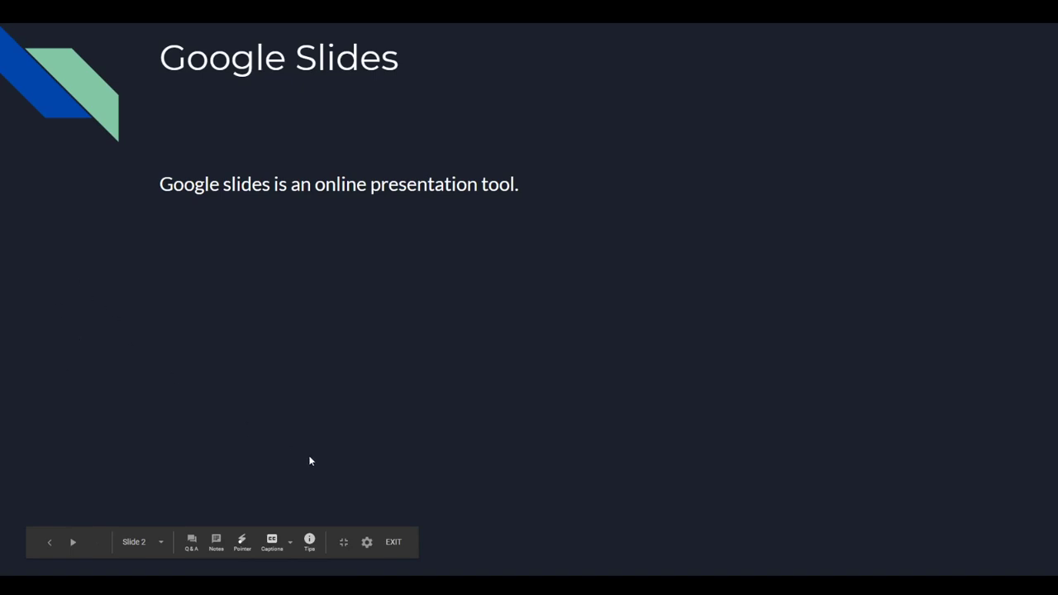
Turn on live captions while presenting slide 2
{"action": "left_click", "coordinate": [273, 544]}
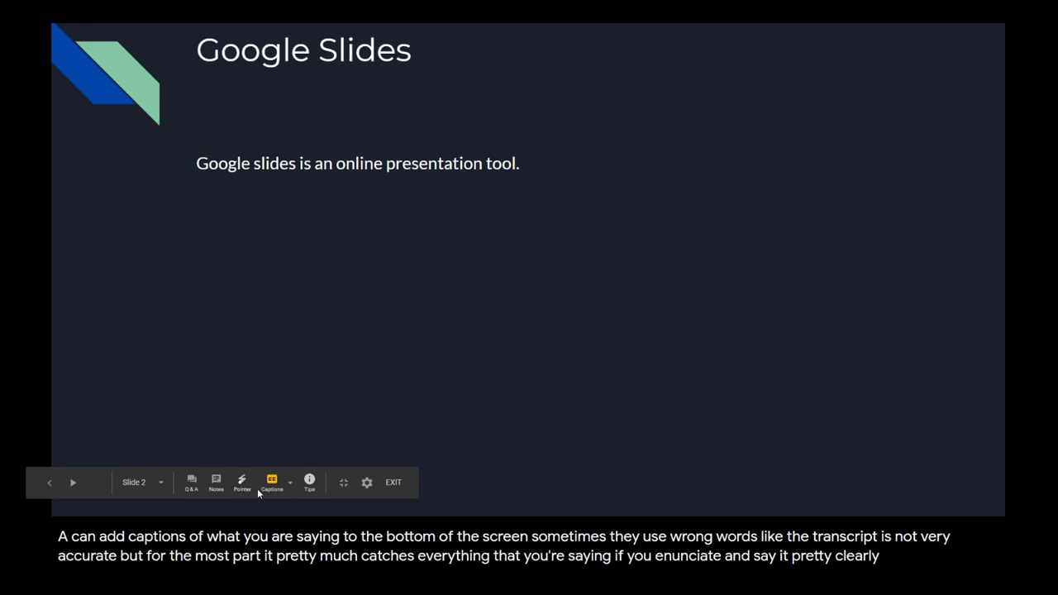
Switch captions off, set the caption size to Extra large, and turn captions back on
{"action": "left_click", "coordinate": [273, 486]}
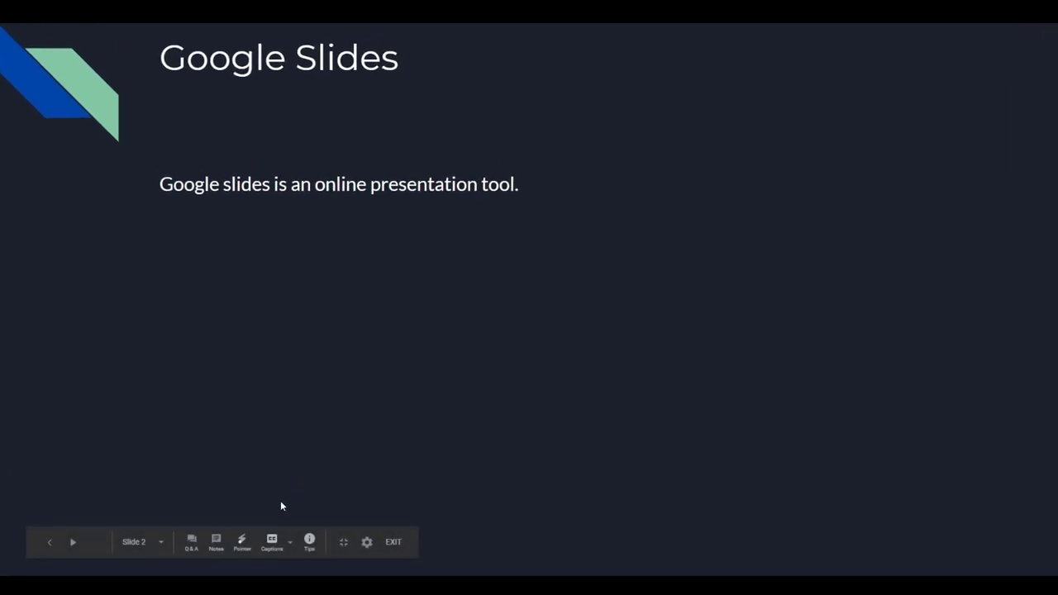
{"action": "left_click", "coordinate": [290, 542]}
{"action": "mouse_move", "coordinate": [319, 513]}
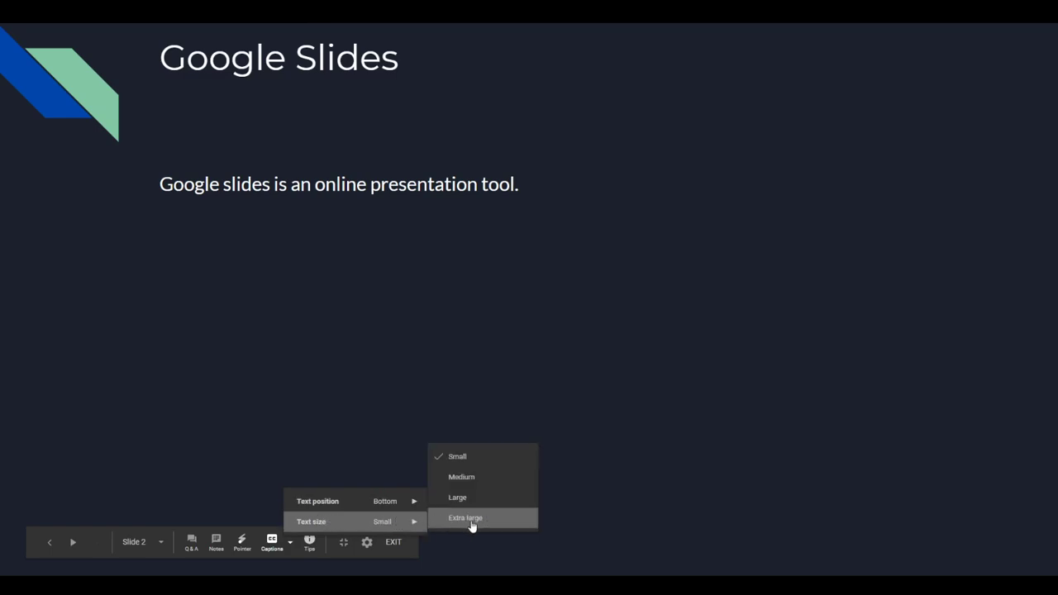
{"action": "left_click", "coordinate": [469, 519]}
{"action": "left_click", "coordinate": [278, 542]}
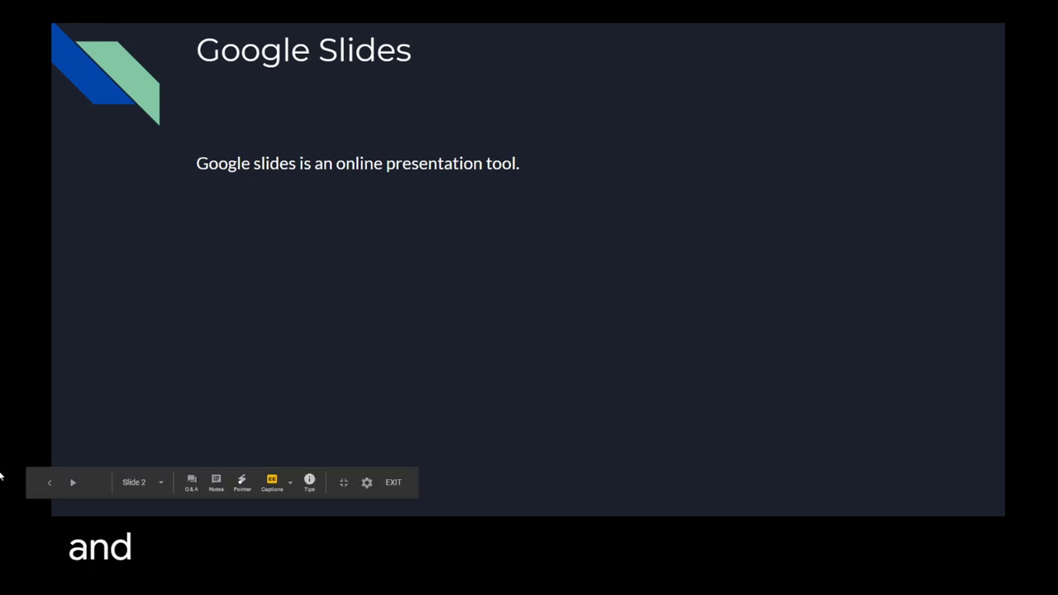
Turn off captions, enable the laser pointer, and toggle full screen off and back on
{"action": "left_click", "coordinate": [278, 485]}
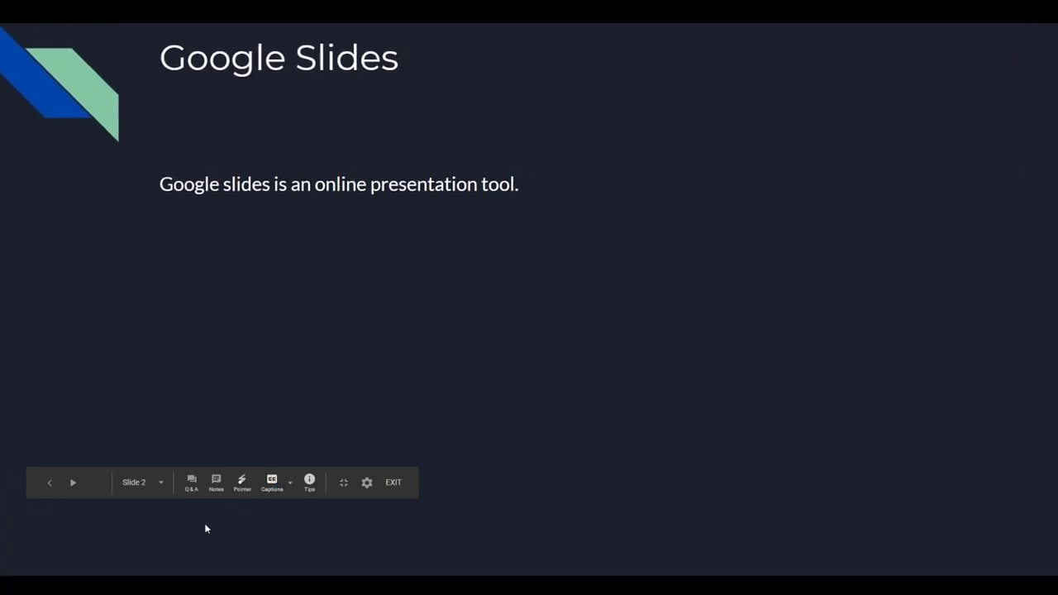
{"action": "left_click", "coordinate": [242, 488]}
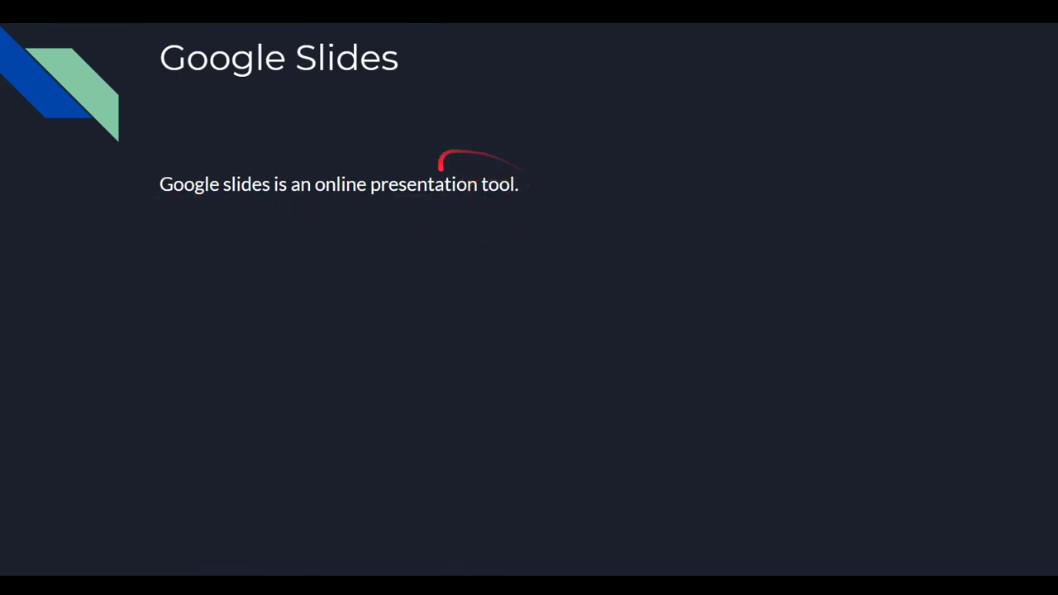
{"action": "mouse_move", "coordinate": [286, 554]}
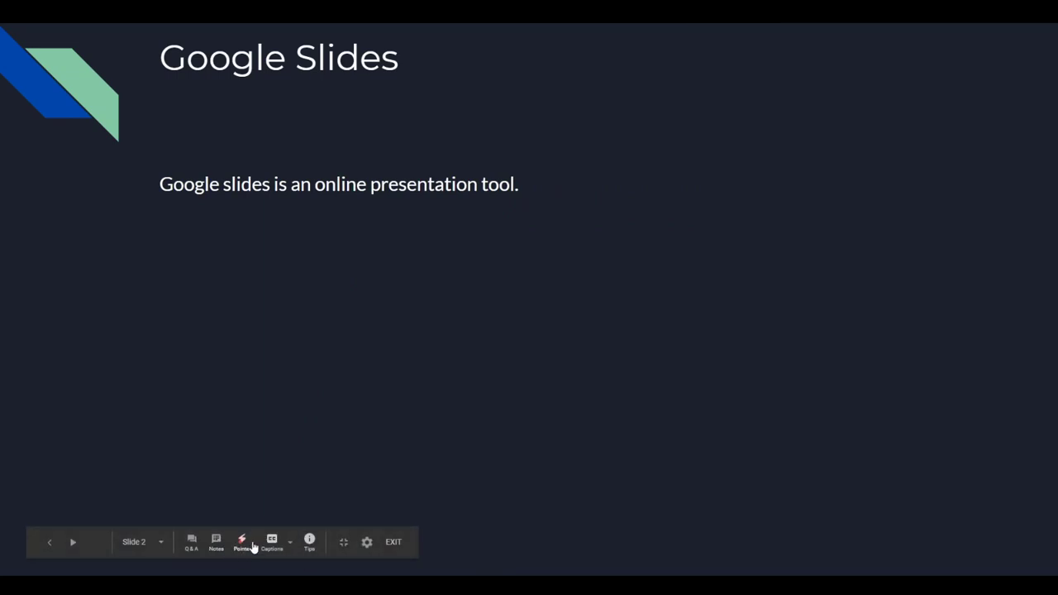
{"action": "left_click", "coordinate": [217, 550]}
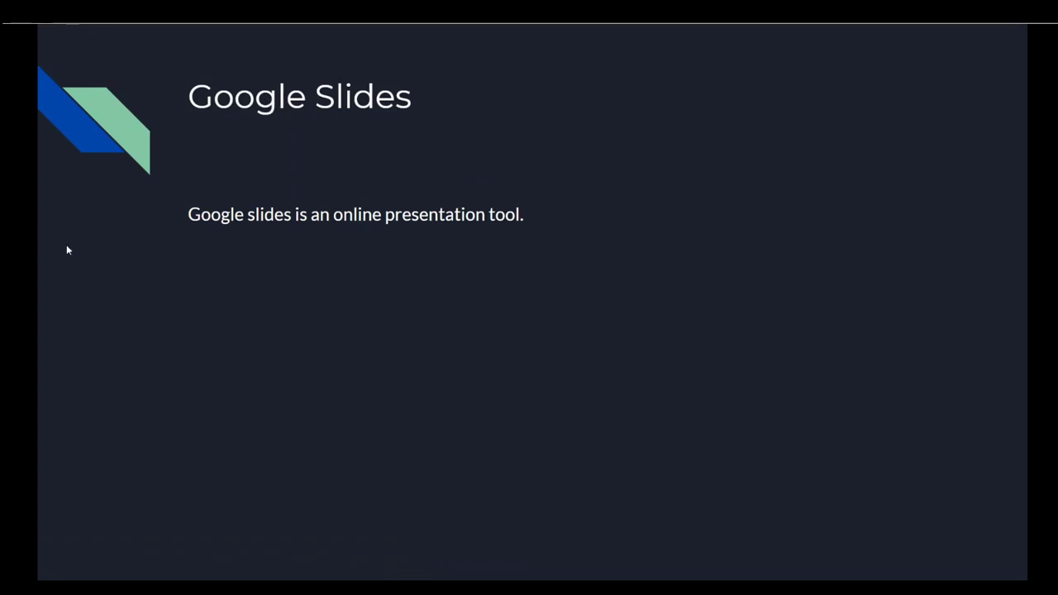
{"action": "mouse_move", "coordinate": [367, 548]}
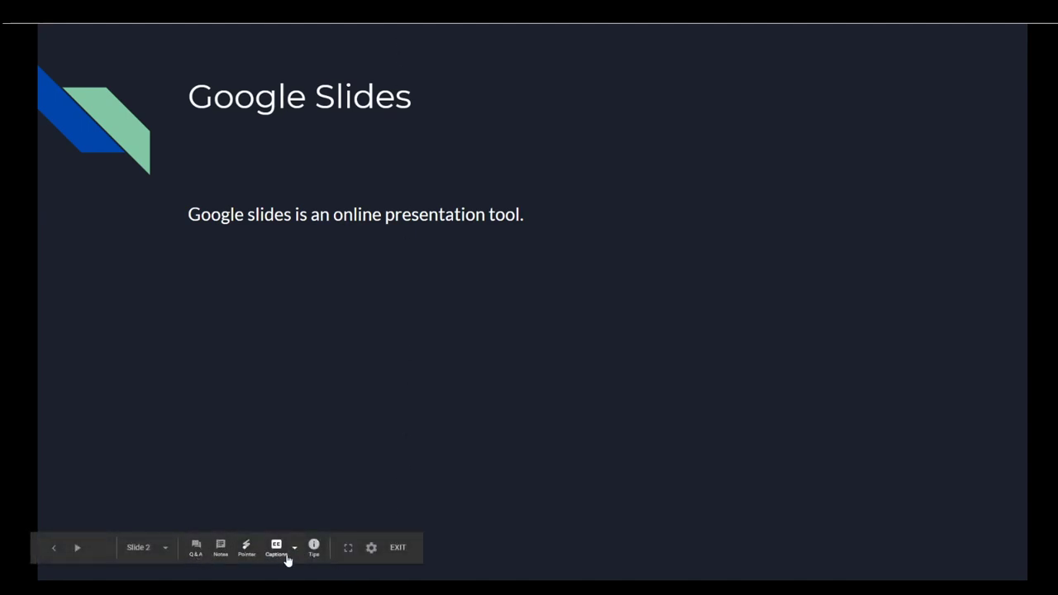
{"action": "left_click", "coordinate": [349, 549]}
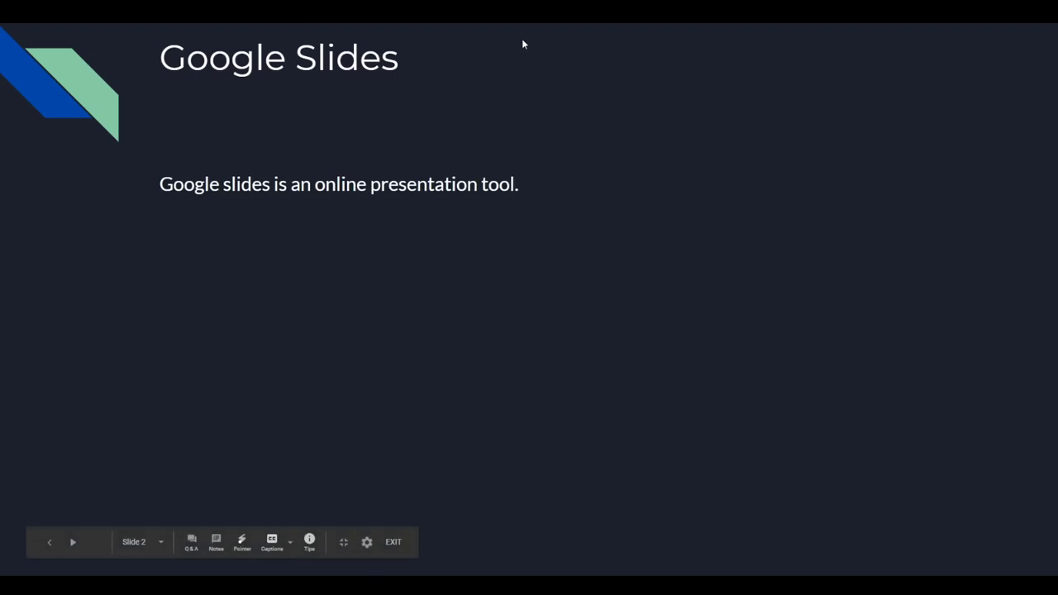
Restart the presentation and browse the More and Auto-advance items in the settings menu
{"action": "key", "text": "Escape"}
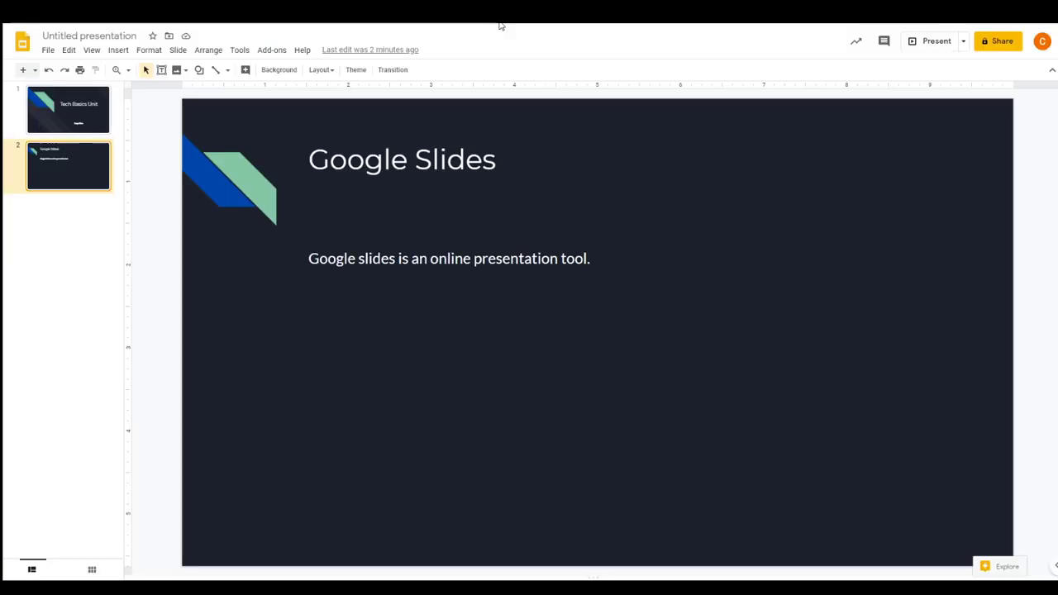
{"action": "left_click", "coordinate": [937, 41]}
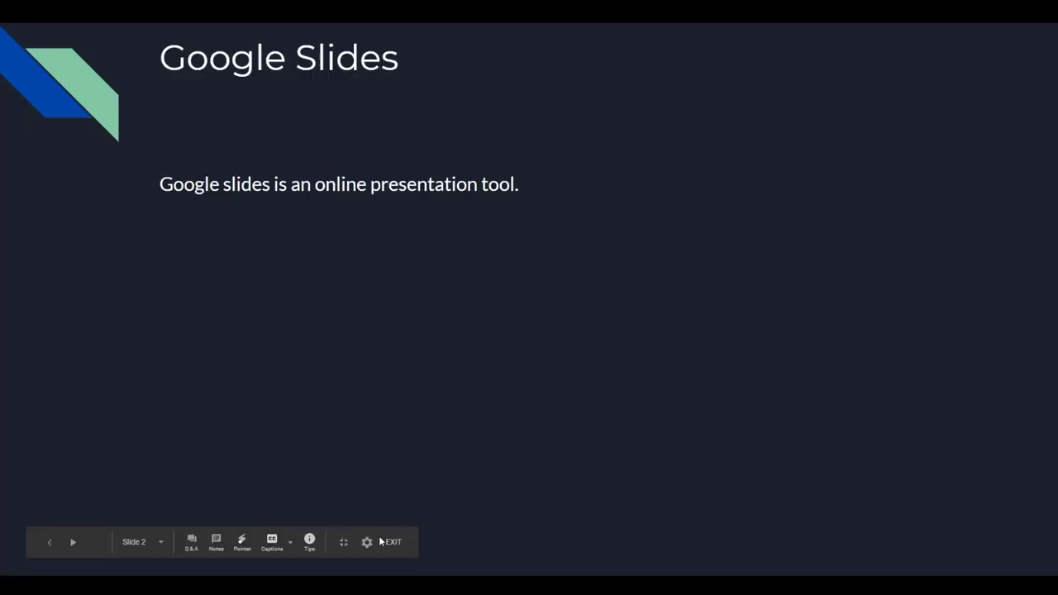
{"action": "left_click", "coordinate": [368, 543]}
{"action": "mouse_move", "coordinate": [444, 522]}
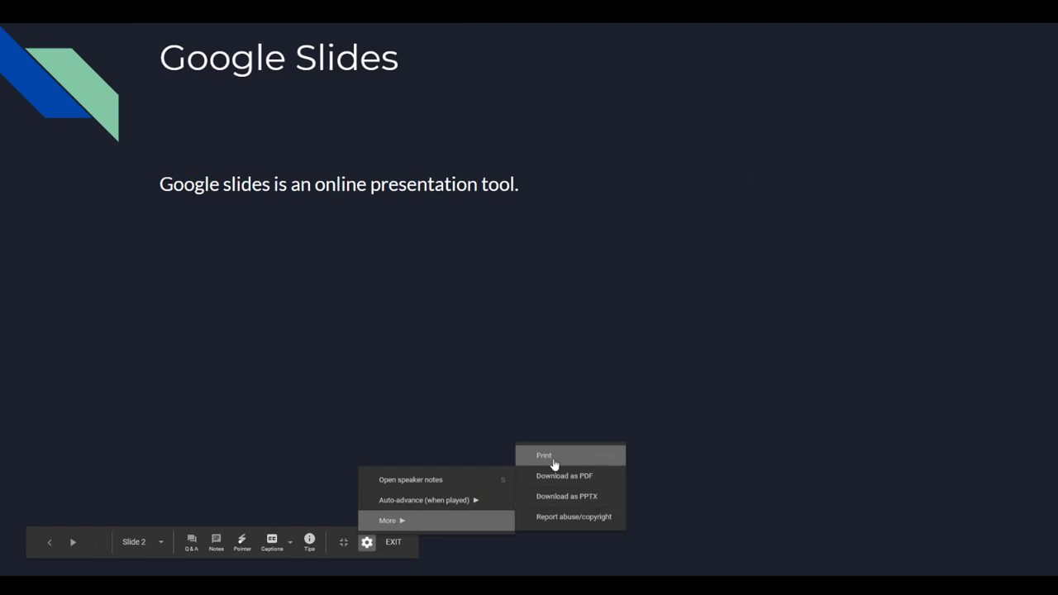
{"action": "mouse_move", "coordinate": [445, 498]}
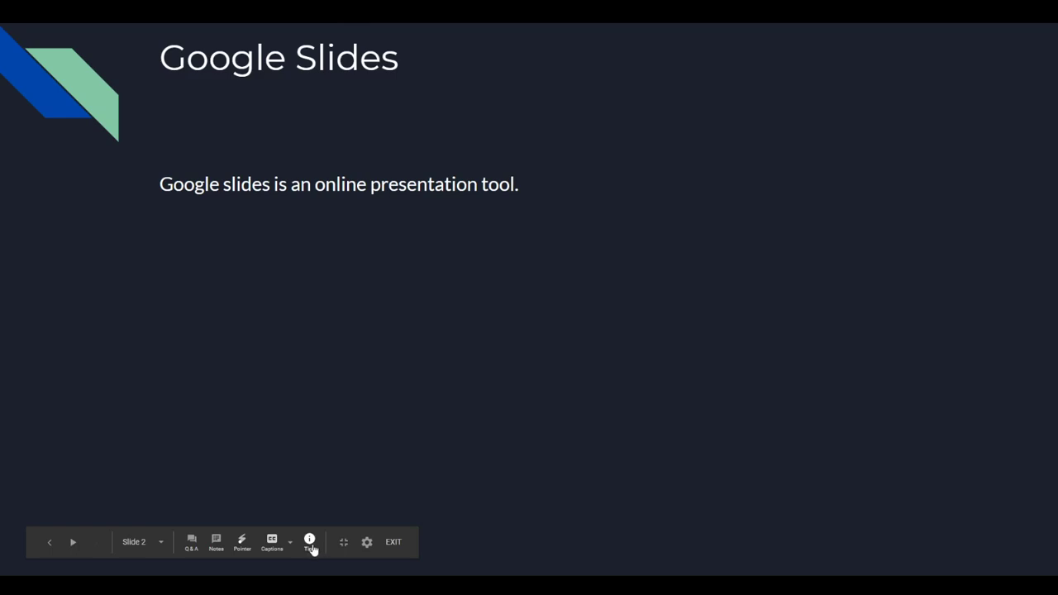
View and close the presenting shortcuts list, then set auto-advance to Loop
{"action": "left_click", "coordinate": [310, 542]}
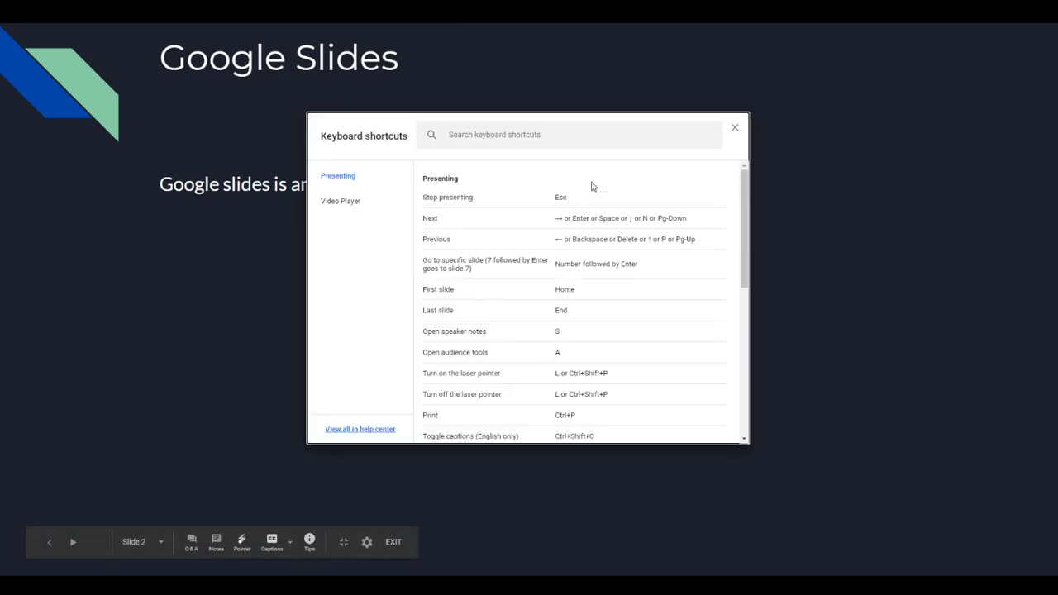
{"action": "left_click", "coordinate": [735, 128]}
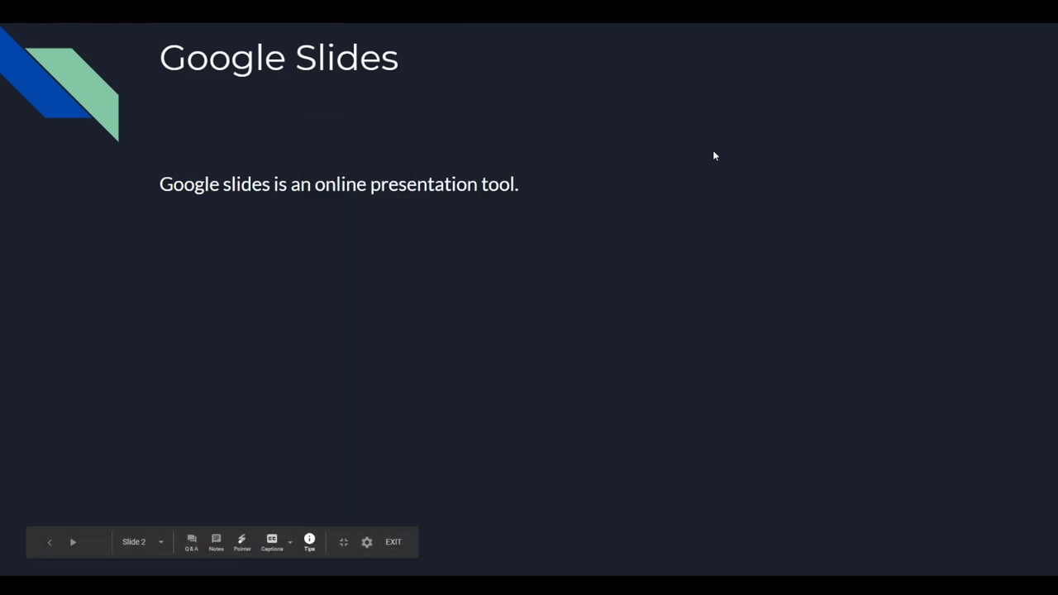
{"action": "left_click", "coordinate": [367, 544]}
{"action": "mouse_move", "coordinate": [410, 501]}
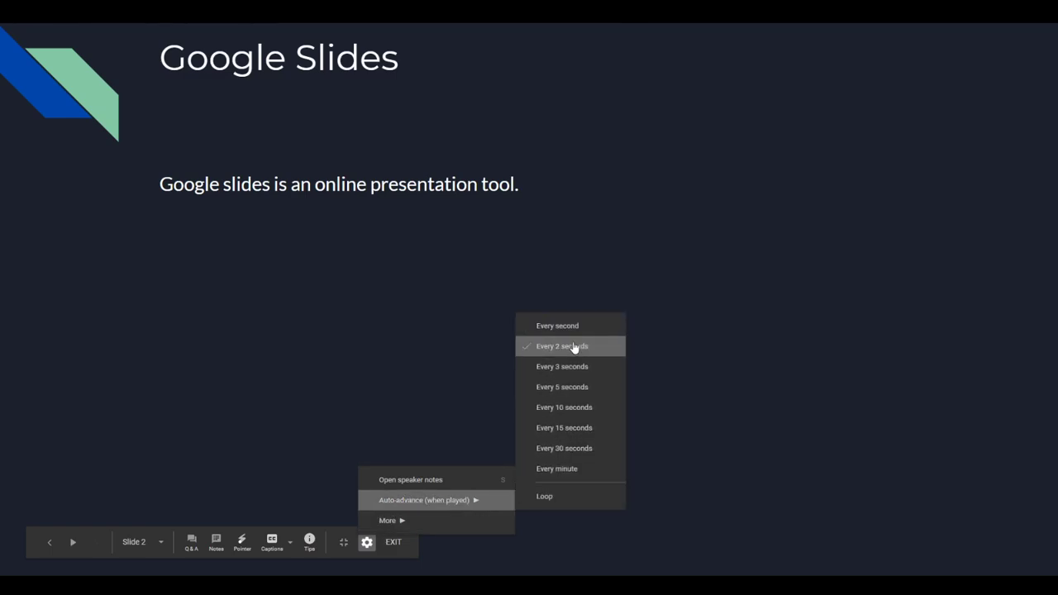
{"action": "left_click", "coordinate": [554, 499]}
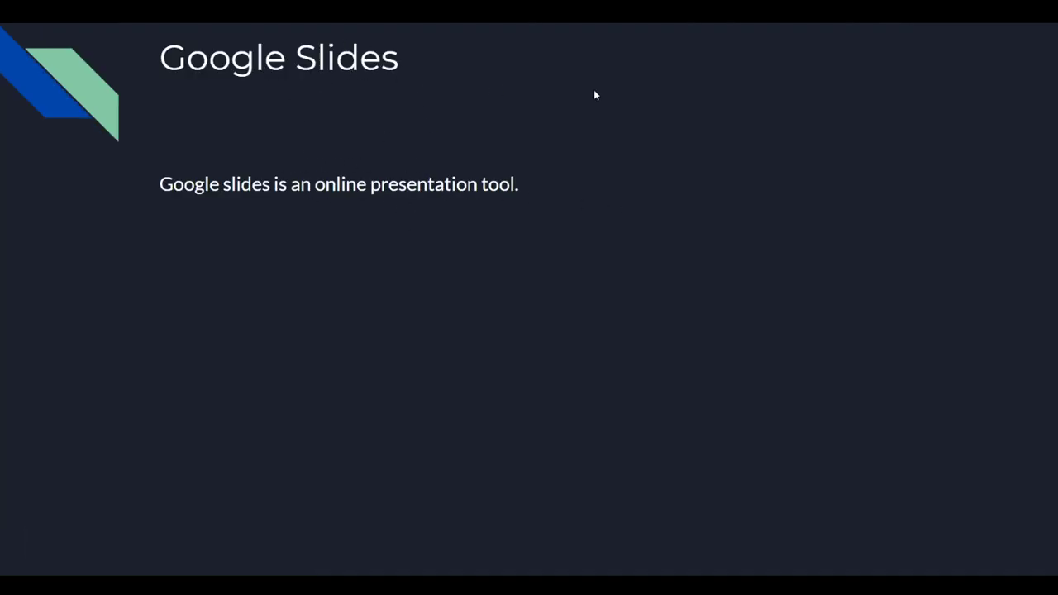
Exit the presentation and return to editing slide 2
{"action": "mouse_move", "coordinate": [336, 567]}
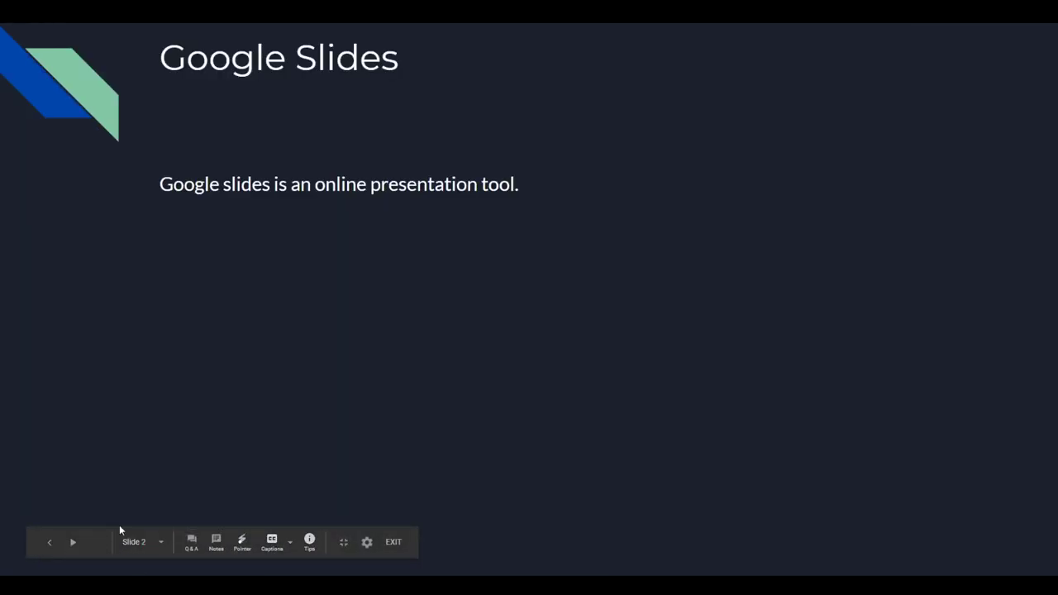
{"action": "left_click", "coordinate": [392, 543]}
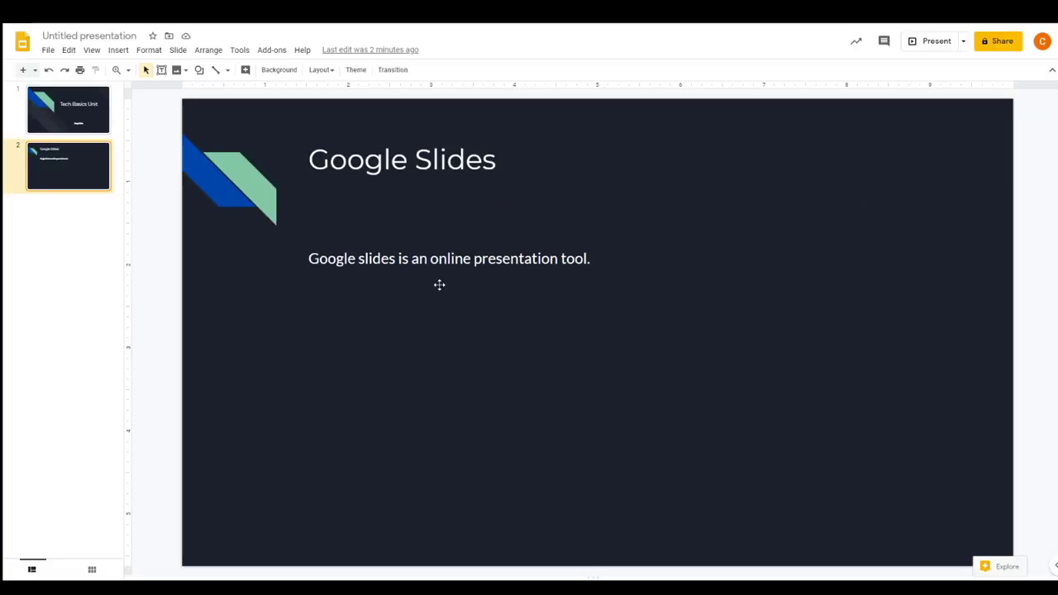